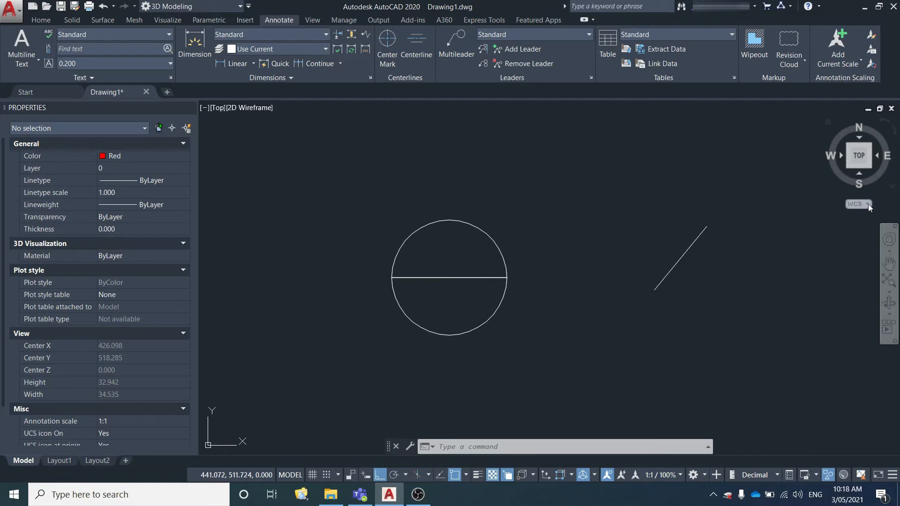
pyautogui.click(858, 204)
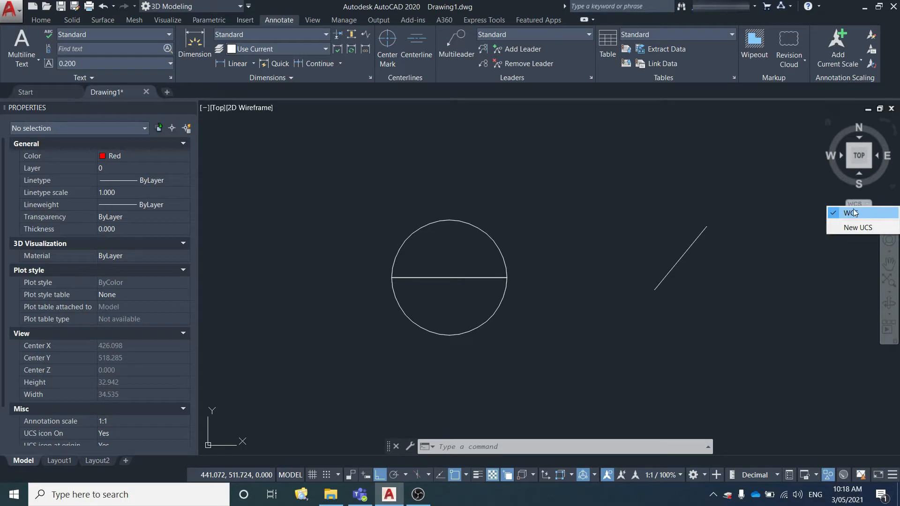
pyautogui.click(777, 241)
pyautogui.click(773, 261)
pyautogui.click(720, 347)
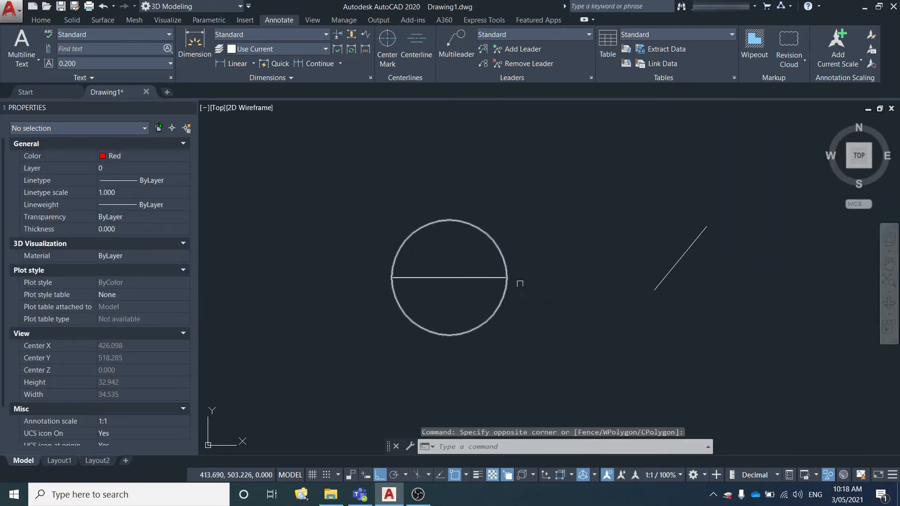
pyautogui.click(698, 288)
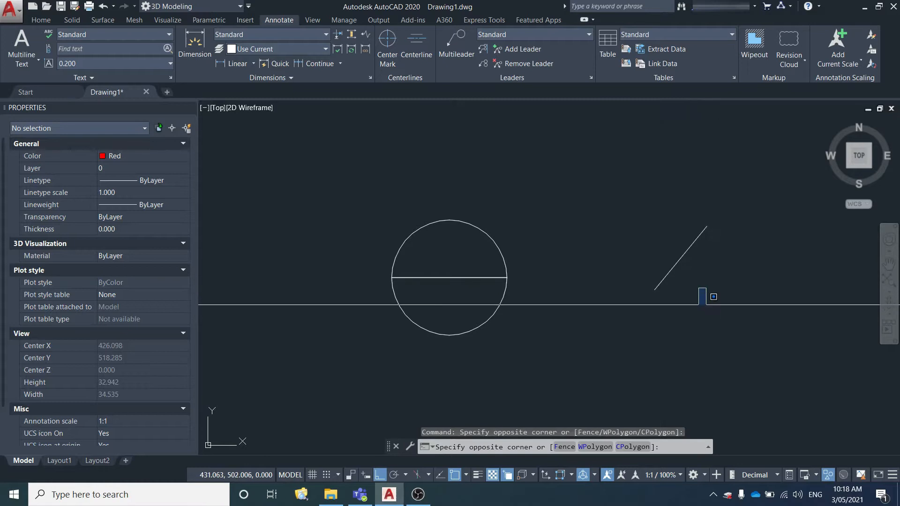
pyautogui.click(736, 328)
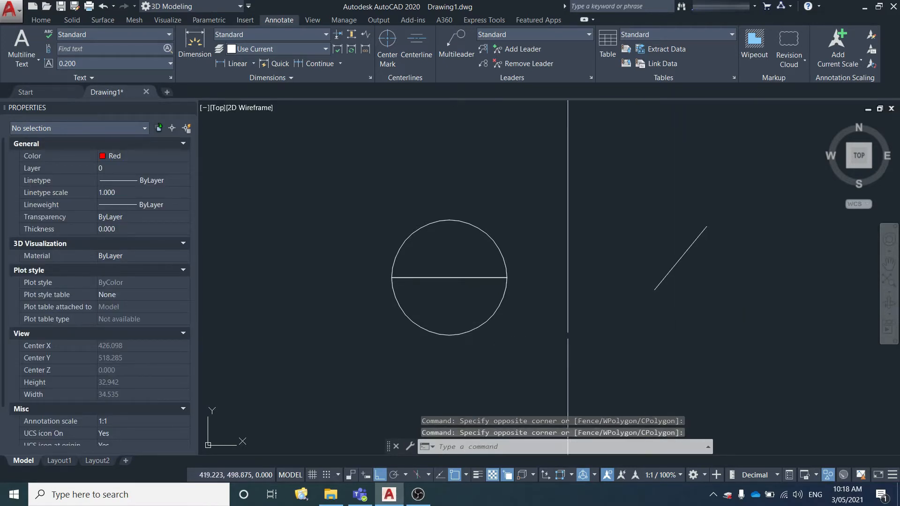
# Examine the two perpendicular circles and the slanted line from above and from tilted 3D angles.
pyautogui.moveTo(514, 179); pyautogui.dragTo(515, 224, button='middle')
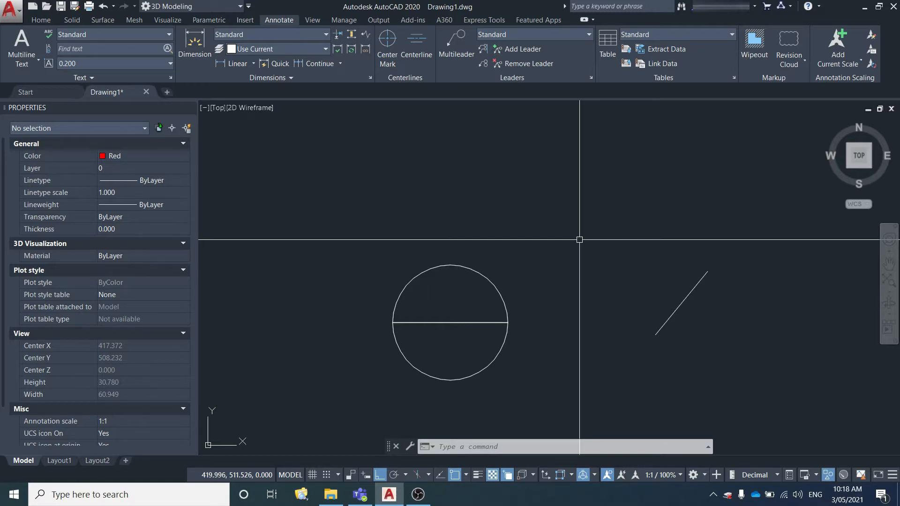
pyautogui.moveTo(563, 355); pyautogui.dragTo(525, 241, button='middle')
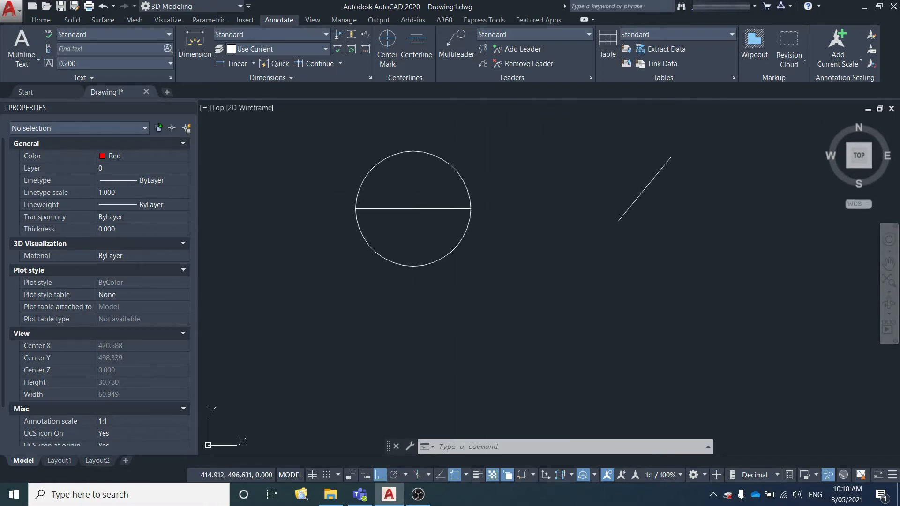
pyautogui.click(478, 145)
pyautogui.click(432, 243)
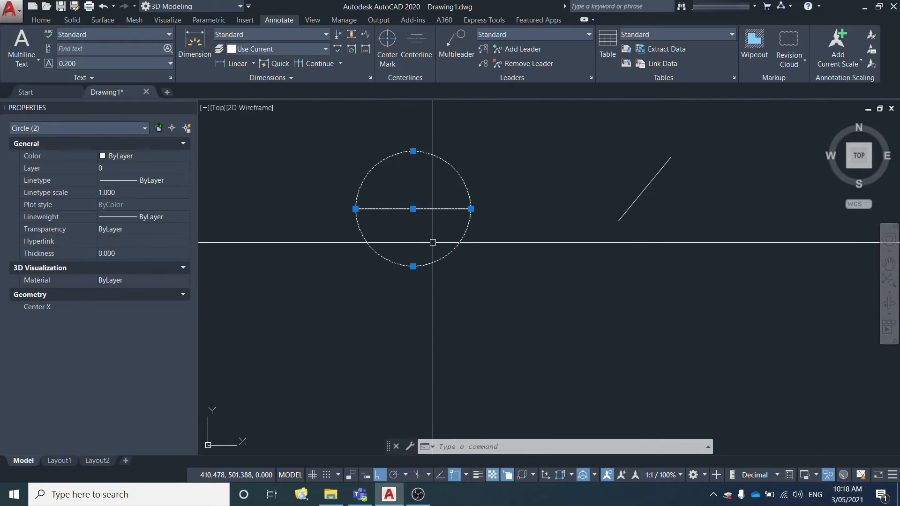
pyautogui.click(515, 263)
pyautogui.press('Escape')
pyautogui.keyDown('shift'); pyautogui.moveTo(491, 308); pyautogui.dragTo(516, 196, button='middle'); pyautogui.keyUp('shift')
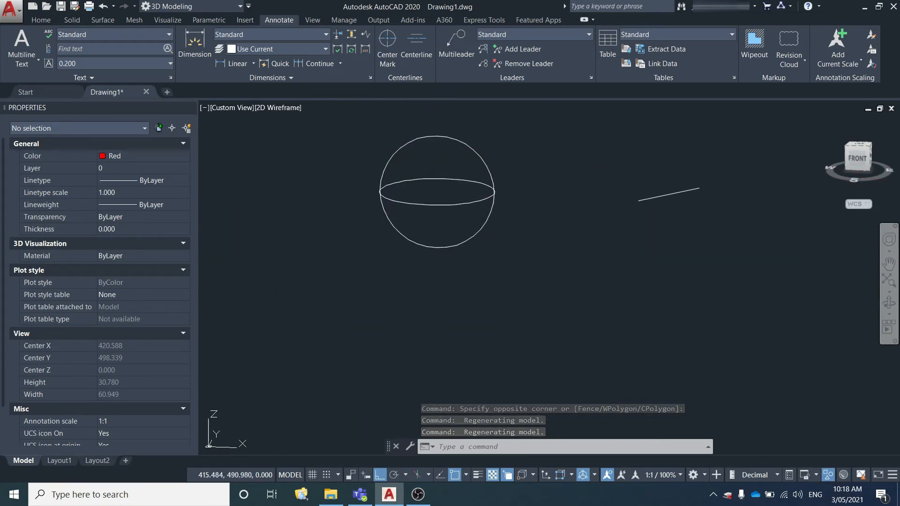
pyautogui.moveTo(520, 198)
pyautogui.keyDown('shift'); pyautogui.mouseDown(button='middle')
pyautogui.moveTo(523, 223)
pyautogui.moveTo(537, 205)
pyautogui.moveTo(548, 285)
pyautogui.mouseUp(button='middle'); pyautogui.keyUp('shift')
# Delete the two circles and the slanted line from the drawing.
pyautogui.click(693, 293)
pyautogui.click(335, 151)
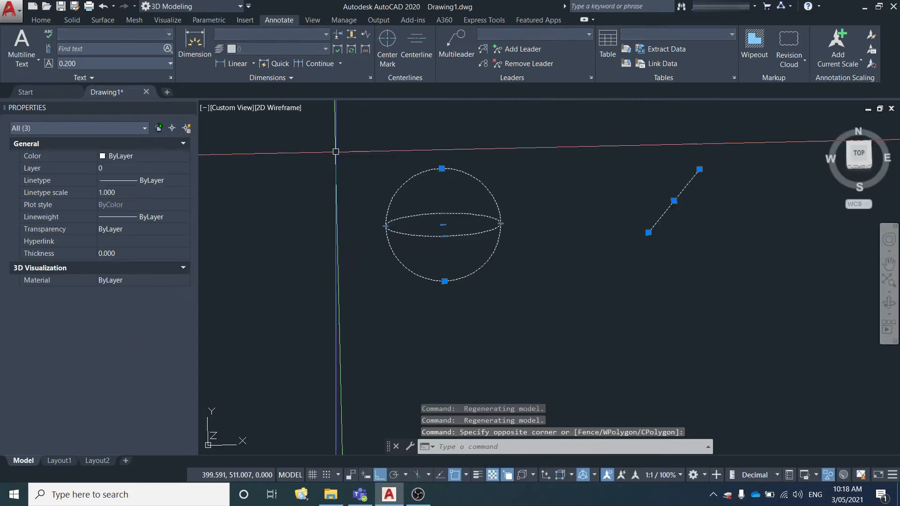
pyautogui.press('Delete')
# In the top view, draw a circle with a radius of 5 near the origin and fit it in the view.
pyautogui.click(866, 155)
pyautogui.write('cir')
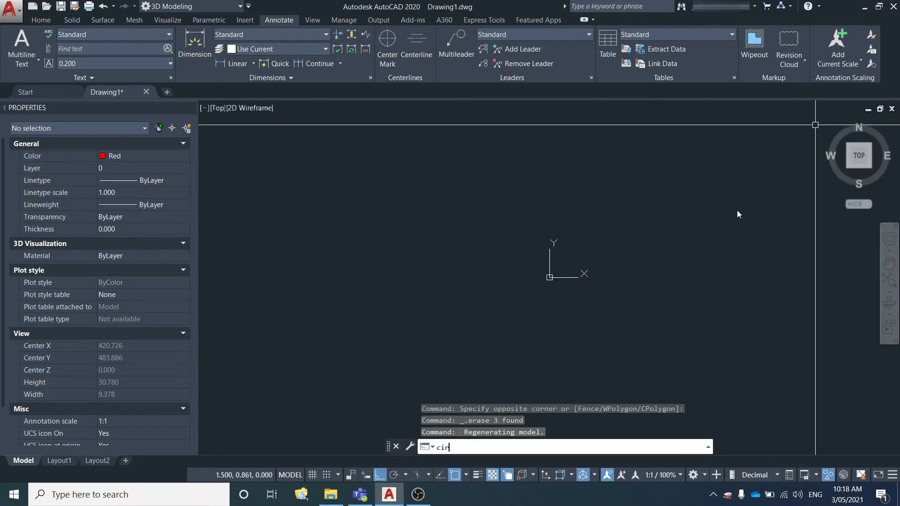
pyautogui.press('Return')
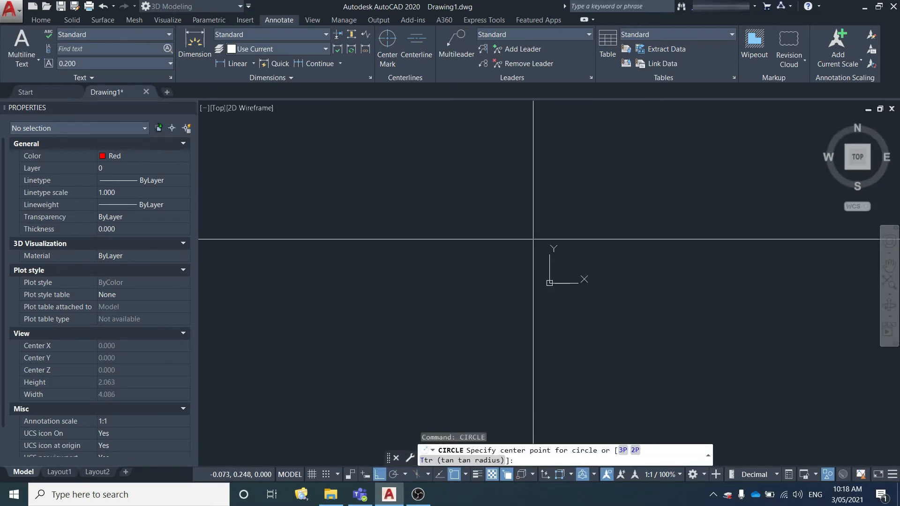
pyautogui.click(419, 205)
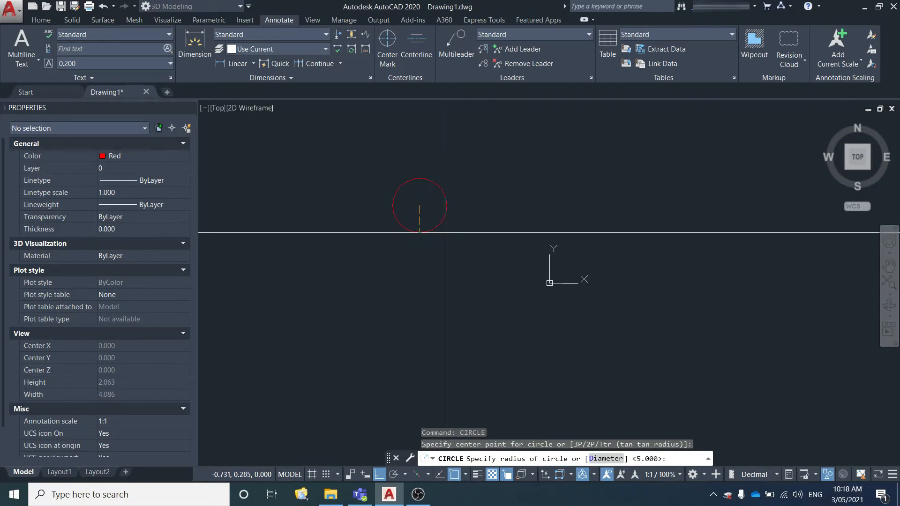
pyautogui.click(446, 232)
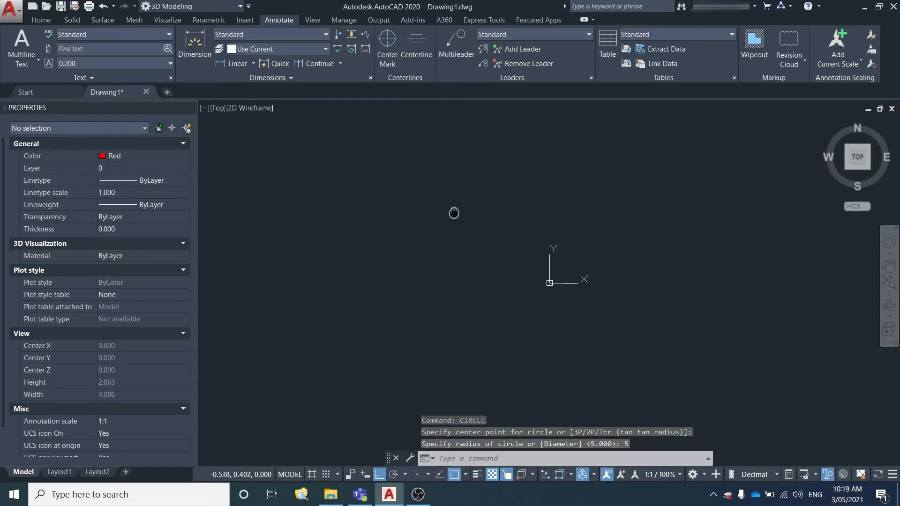
pyautogui.middleClick(455, 212)
pyautogui.middleClick(454, 213)
pyautogui.scroll(-2, 497, 223)
pyautogui.scroll(2, 511, 235)
pyautogui.scroll(-1, 538, 235)
pyautogui.scroll(1, 553, 235)
pyautogui.scroll(-1, 689, 259)
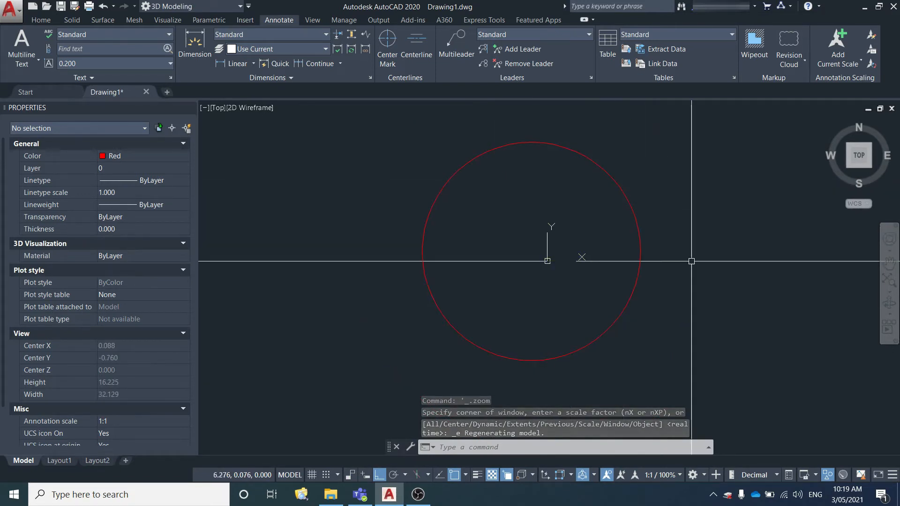
# Switch to the front view and align the UCS to it with the View option.
pyautogui.keyDown('shift'); pyautogui.moveTo(703, 294); pyautogui.dragTo(703, 287, button='middle'); pyautogui.keyUp('shift')
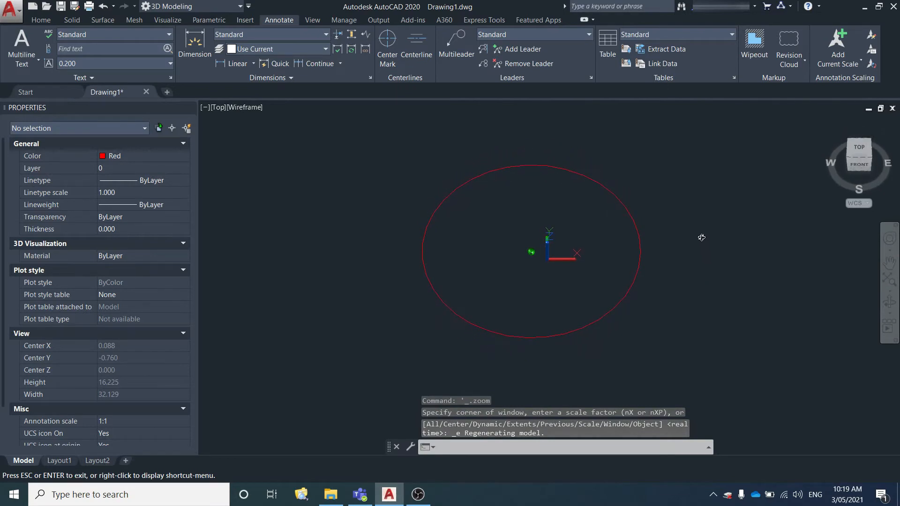
pyautogui.keyDown('shift'); pyautogui.moveTo(702, 238); pyautogui.dragTo(706, 157, button='middle'); pyautogui.keyUp('shift')
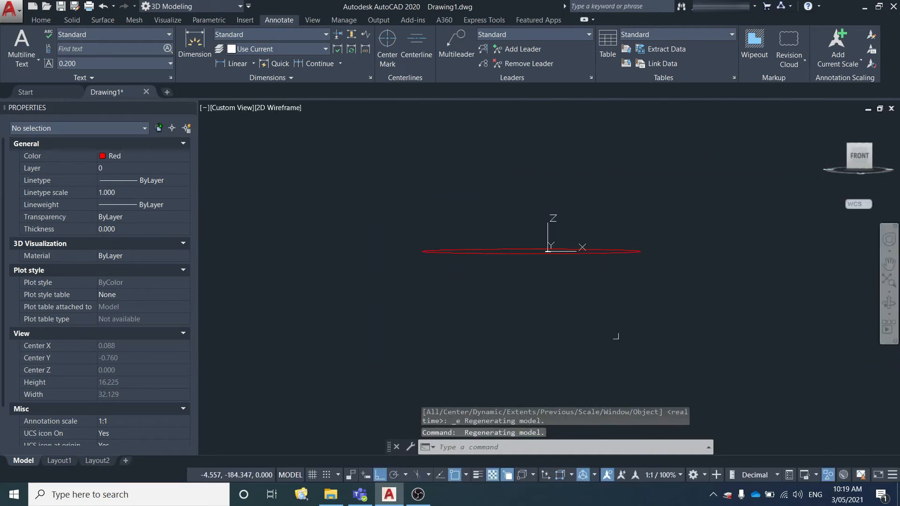
pyautogui.middleClick(626, 338)
pyautogui.middleClick(626, 338)
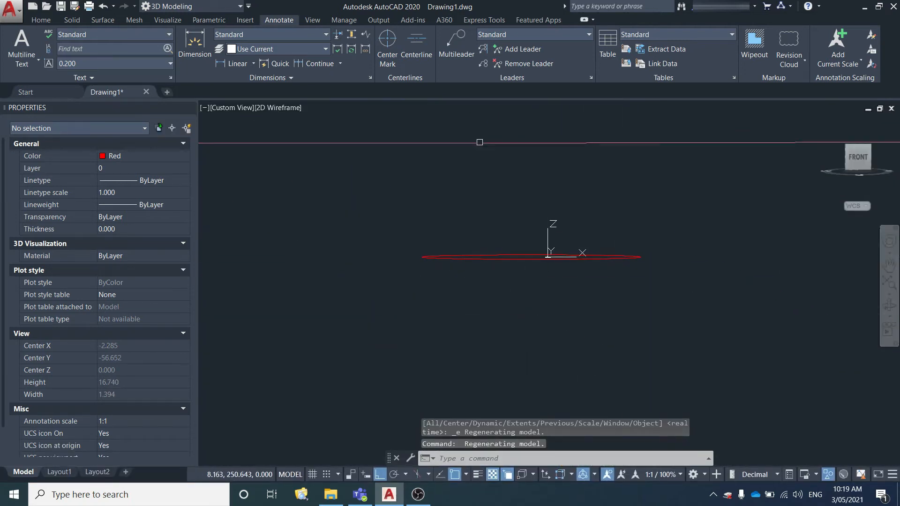
pyautogui.keyDown('shift'); pyautogui.moveTo(573, 222); pyautogui.dragTo(591, 262, button='middle'); pyautogui.keyUp('shift')
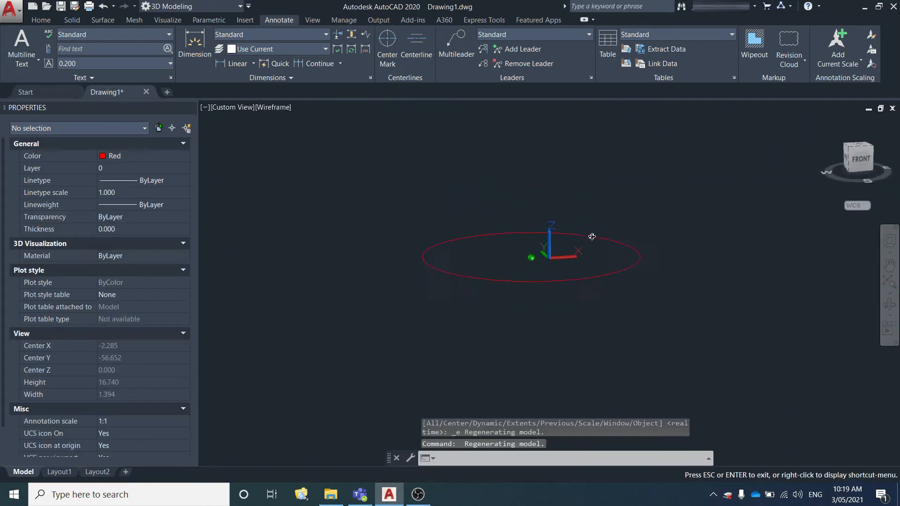
pyautogui.keyDown('shift'); pyautogui.moveTo(590, 231); pyautogui.dragTo(591, 255, button='middle'); pyautogui.keyUp('shift')
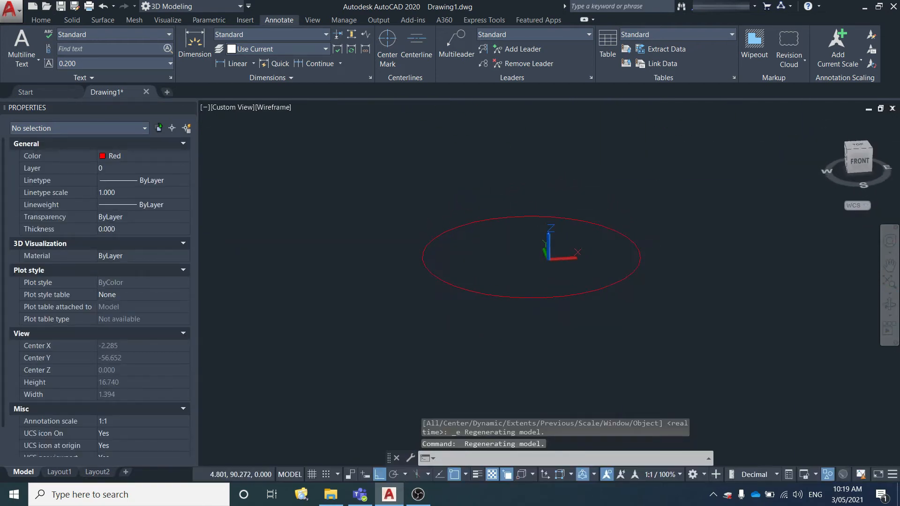
pyautogui.click(861, 162)
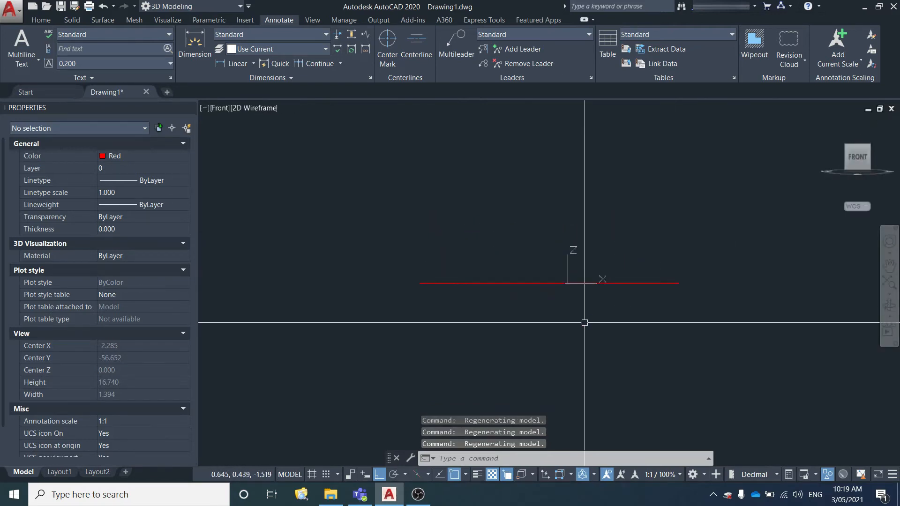
pyautogui.write('ucs')
pyautogui.press('Return')
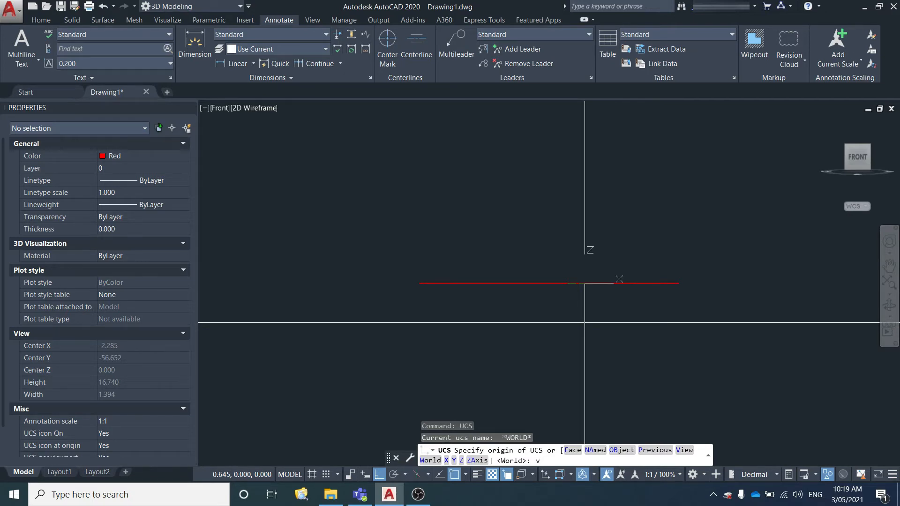
pyautogui.press('Return')
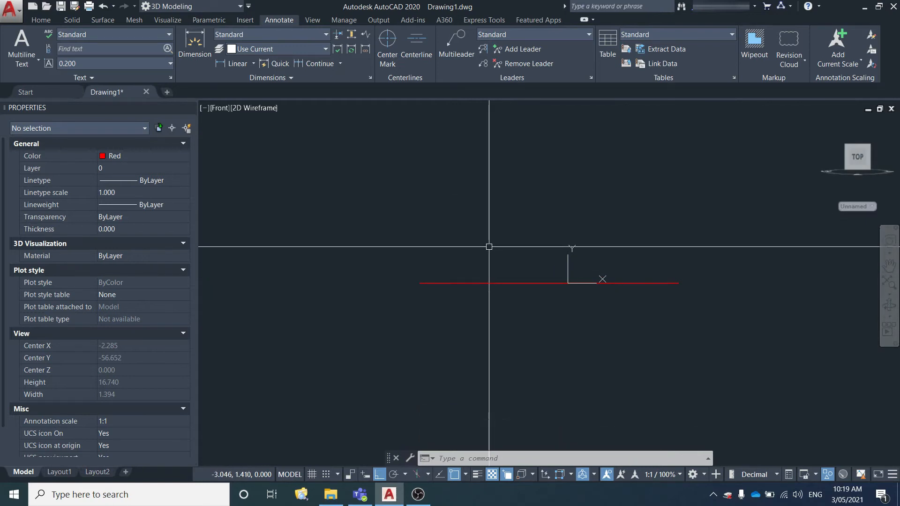
# Draw a second circle with a radius of 5 in the front plane, centred on the first circle's centre.
pyautogui.write('circle')
pyautogui.press('Return')
pyautogui.write('cen of')
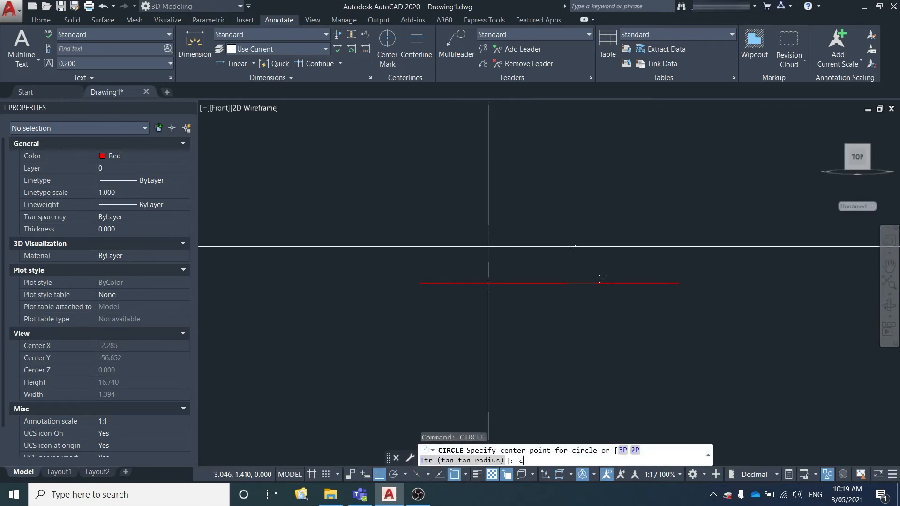
pyautogui.click(547, 283)
pyautogui.press('Return')
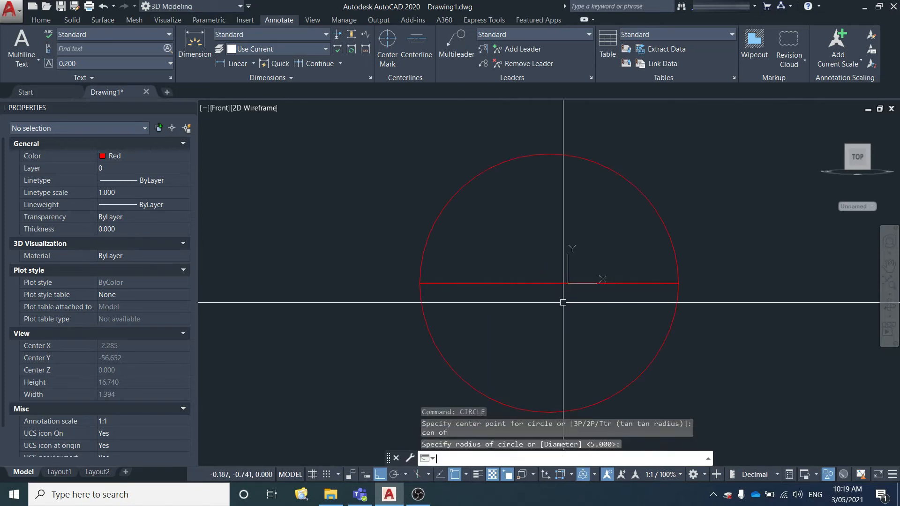
# Inspect the two perpendicular circles from a 3D angle and check the available coordinate systems.
pyautogui.scroll(-6, 578, 247)
pyautogui.keyDown('shift'); pyautogui.moveTo(627, 221); pyautogui.dragTo(607, 227, button='middle'); pyautogui.keyUp('shift')
pyautogui.keyDown('shift'); pyautogui.moveTo(569, 292); pyautogui.dragTo(553, 241, button='middle'); pyautogui.keyUp('shift')
pyautogui.scroll(6, 596, 251)
pyautogui.scroll(-6, 555, 243)
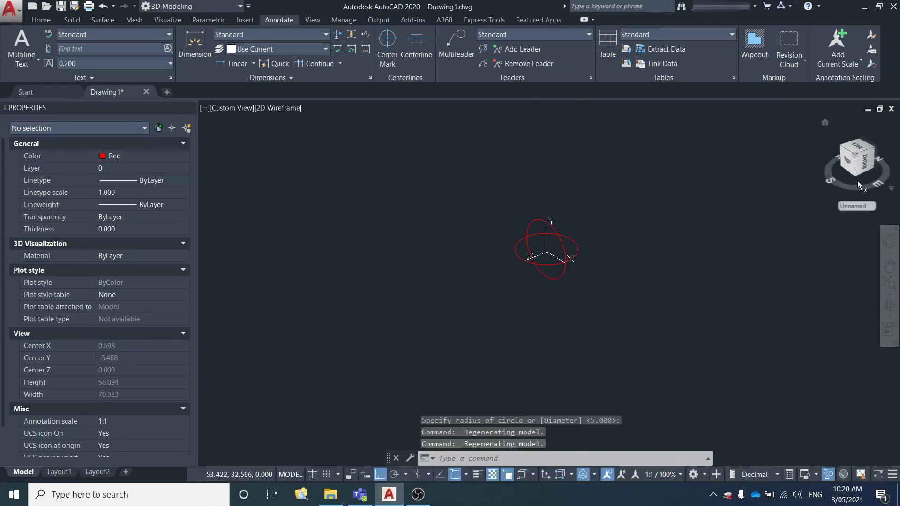
pyautogui.click(868, 207)
pyautogui.click(708, 270)
pyautogui.click(765, 237)
pyautogui.click(856, 209)
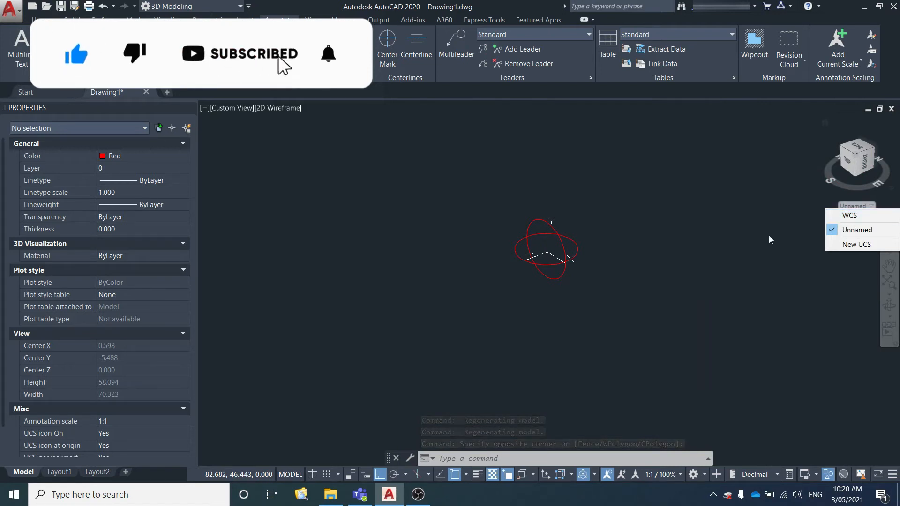
# Reset the UCS to World and return to the top view.
pyautogui.write('ucs')
pyautogui.press('Return')
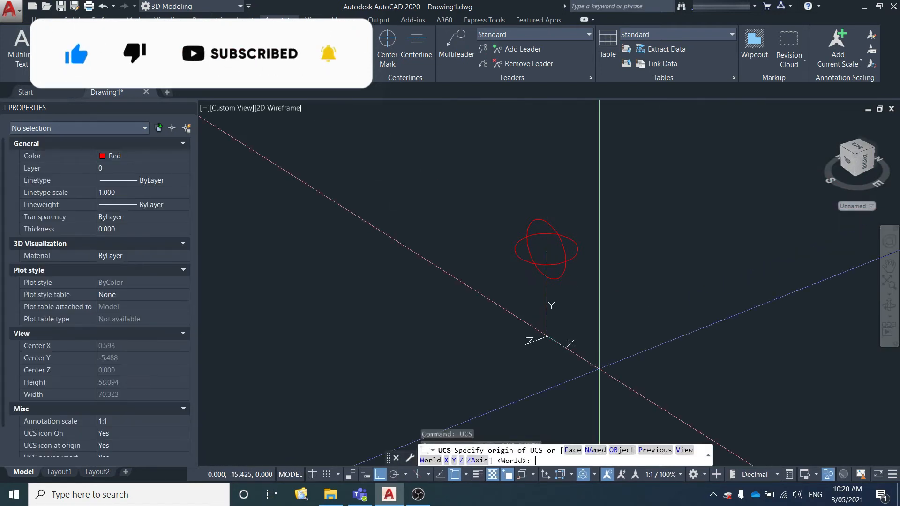
pyautogui.write('w')
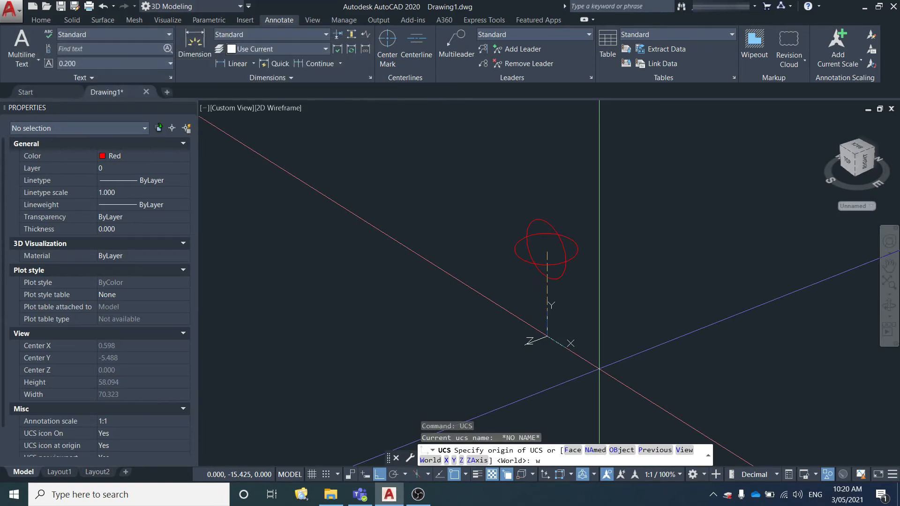
pyautogui.press('Return')
pyautogui.moveTo(857, 149); pyautogui.dragTo(850, 166)
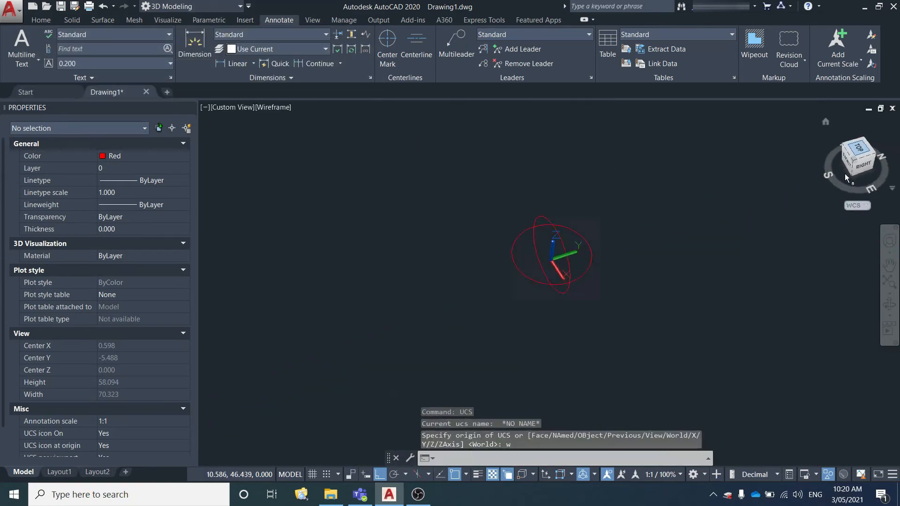
pyautogui.click(875, 123)
# Turn Ortho off and draw a single slanted line in the empty space to the right of the circles.
pyautogui.moveTo(646, 272); pyautogui.dragTo(299, 236, button='middle')
pyautogui.scroll(-3, 451, 242)
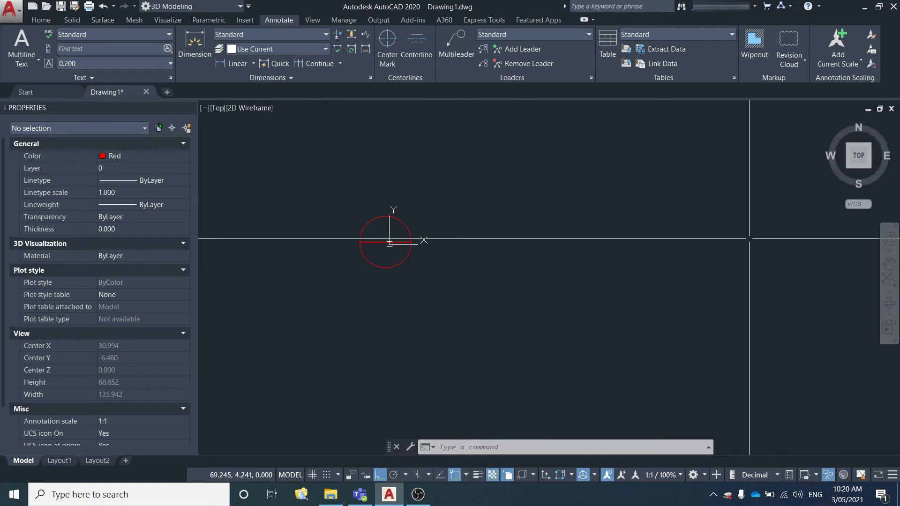
pyautogui.write('line')
pyautogui.press('Return')
pyautogui.click(519, 258)
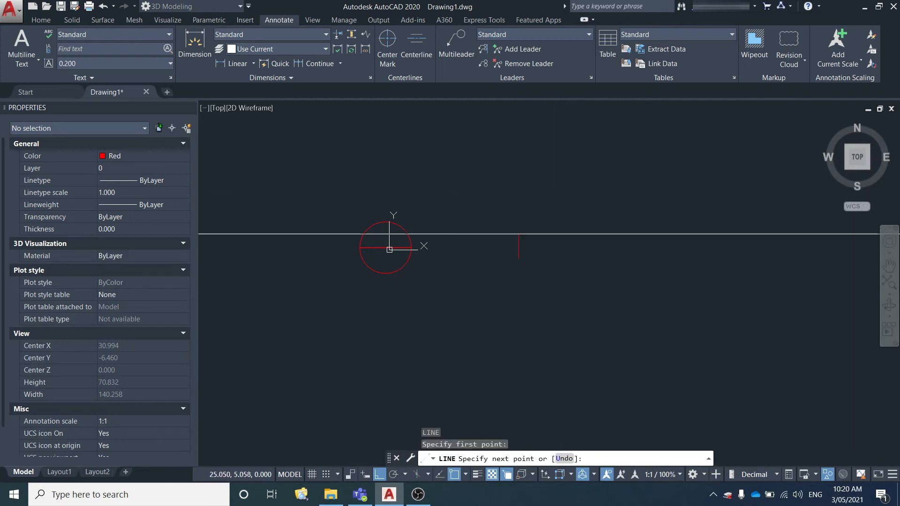
pyautogui.click(379, 474)
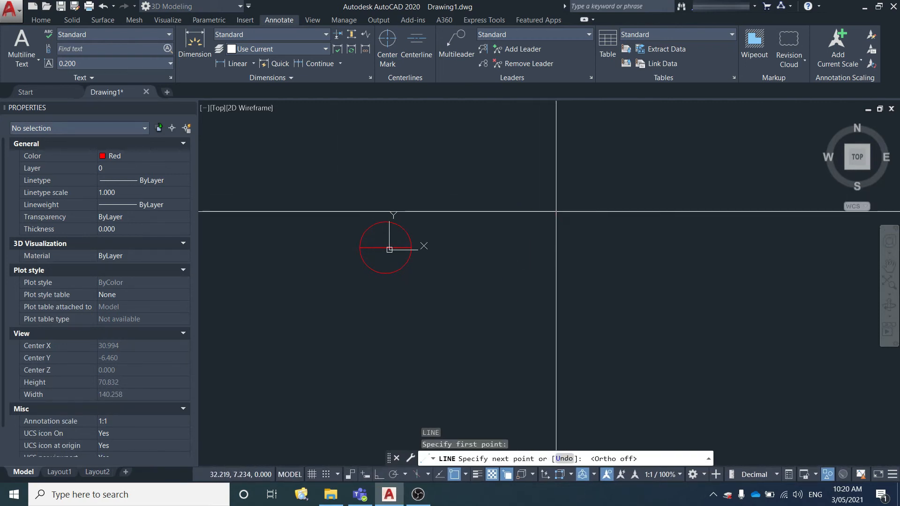
pyautogui.click(560, 209)
pyautogui.press('Return')
pyautogui.scroll(4, 509, 250)
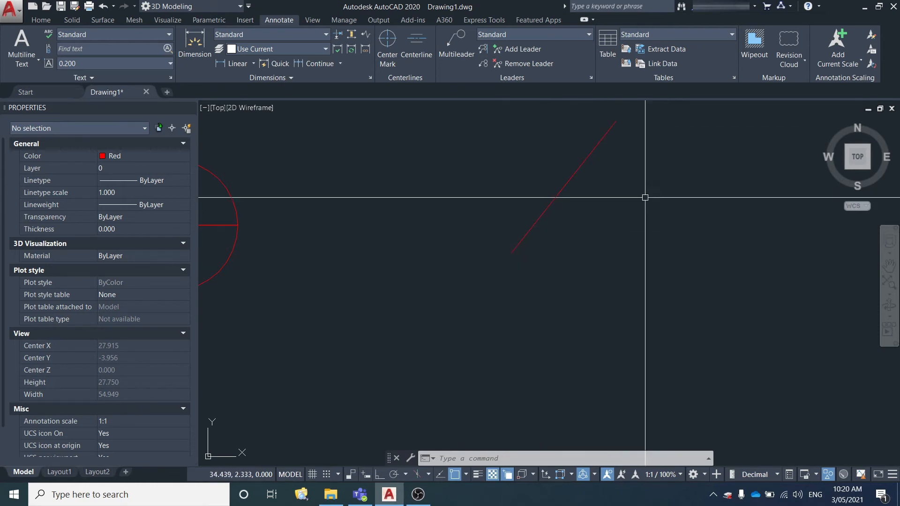
# Set the current object color to ByBlock.
pyautogui.click(130, 155)
pyautogui.click(121, 157)
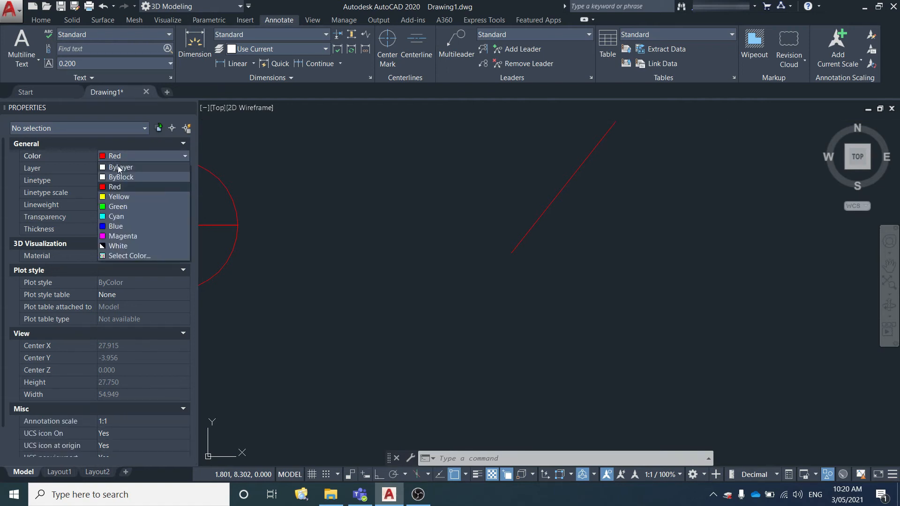
pyautogui.click(121, 176)
pyautogui.click(346, 185)
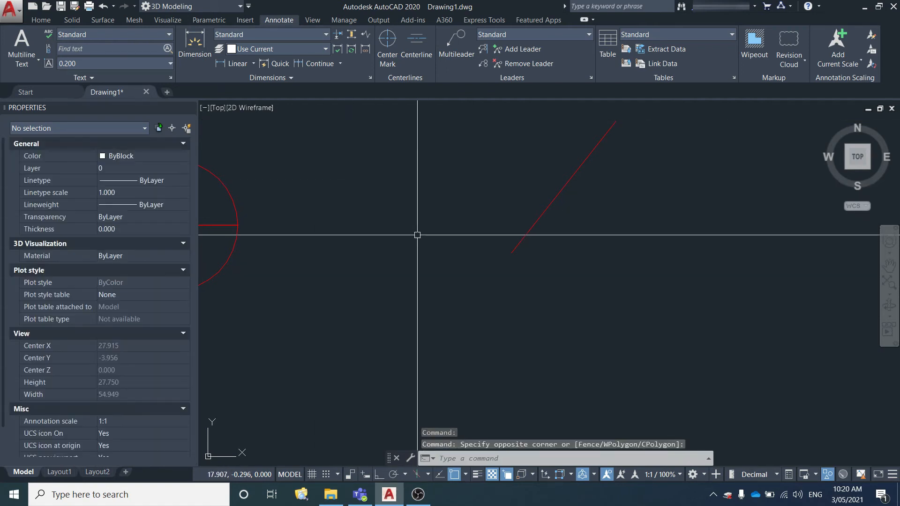
# Draw a second line directly over the red slanted line, from its lower endpoint to its upper endpoint.
pyautogui.write('lin')
pyautogui.press('Return')
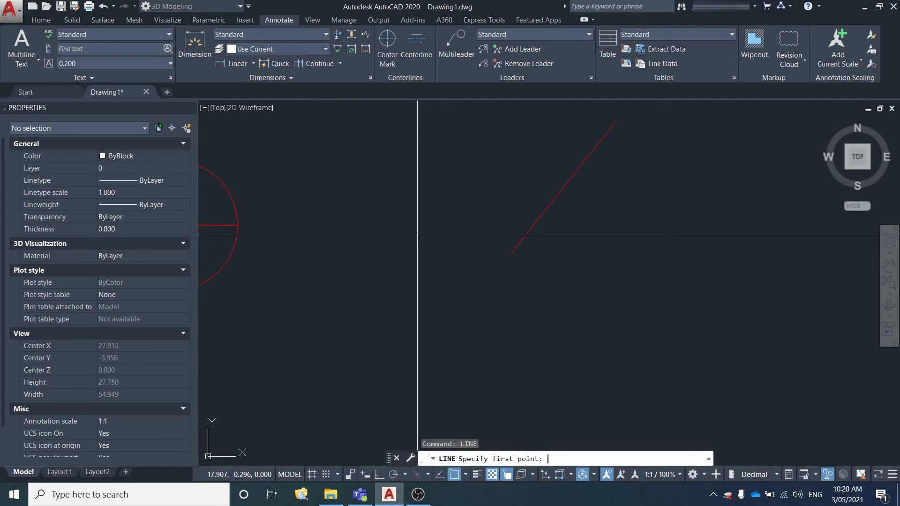
pyautogui.click(512, 253)
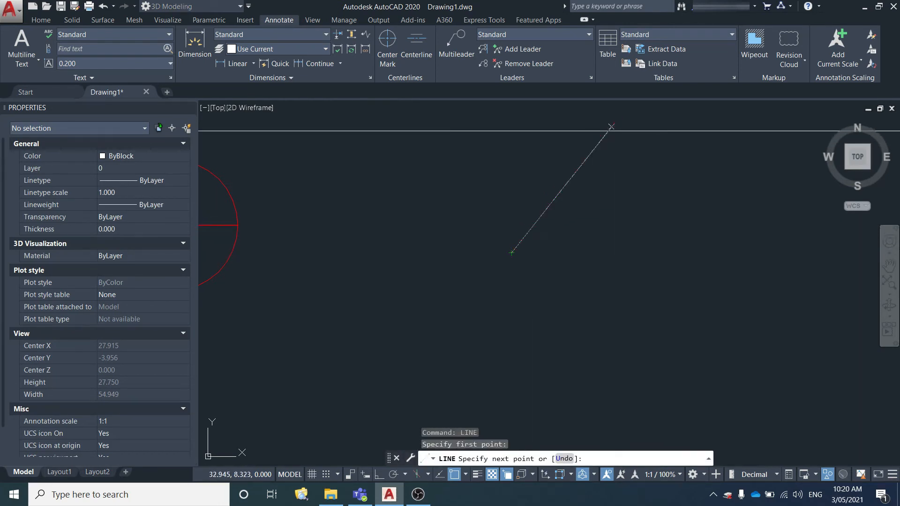
pyautogui.click(614, 121)
pyautogui.press('Return')
pyautogui.click(524, 234)
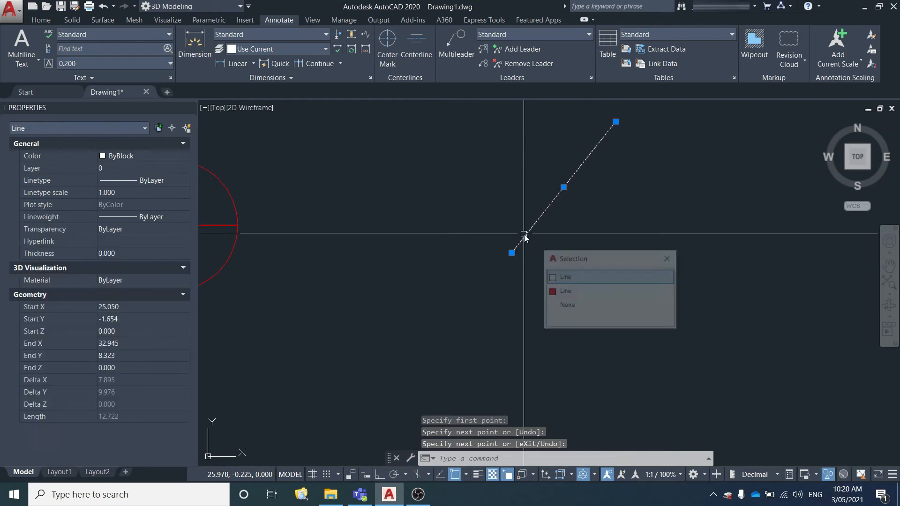
pyautogui.press('Escape')
pyautogui.press('Escape')
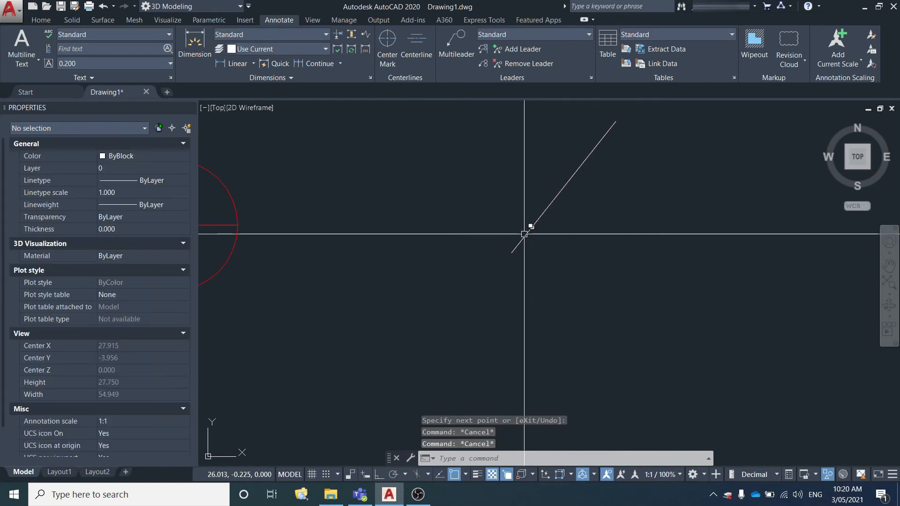
# Rotate the new white line 90 degrees about the lower endpoint it shares with the red line.
pyautogui.write('rotate')
pyautogui.press('Return')
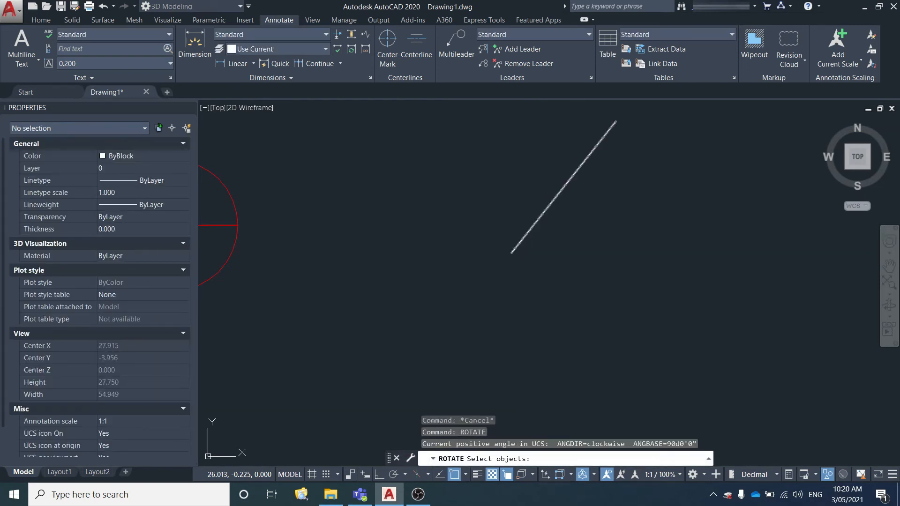
pyautogui.click(520, 249)
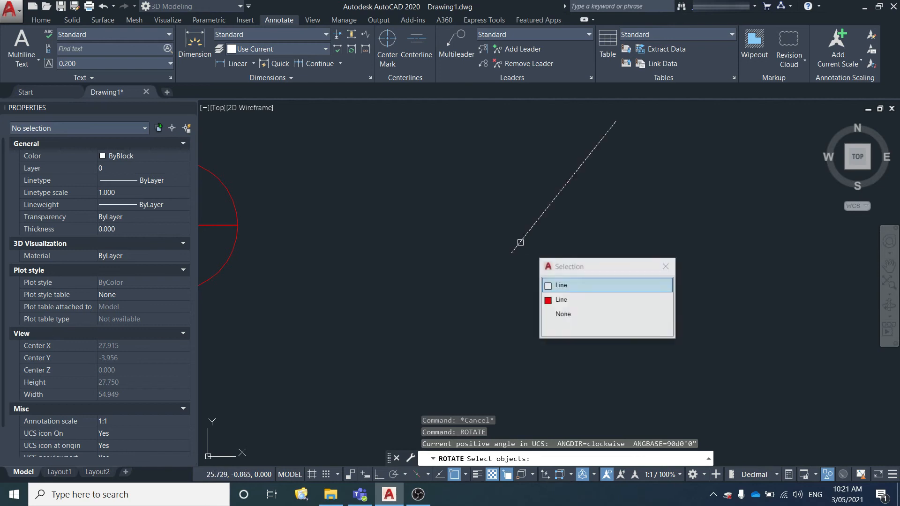
pyautogui.click(564, 291)
pyautogui.press('Return')
pyautogui.click(511, 254)
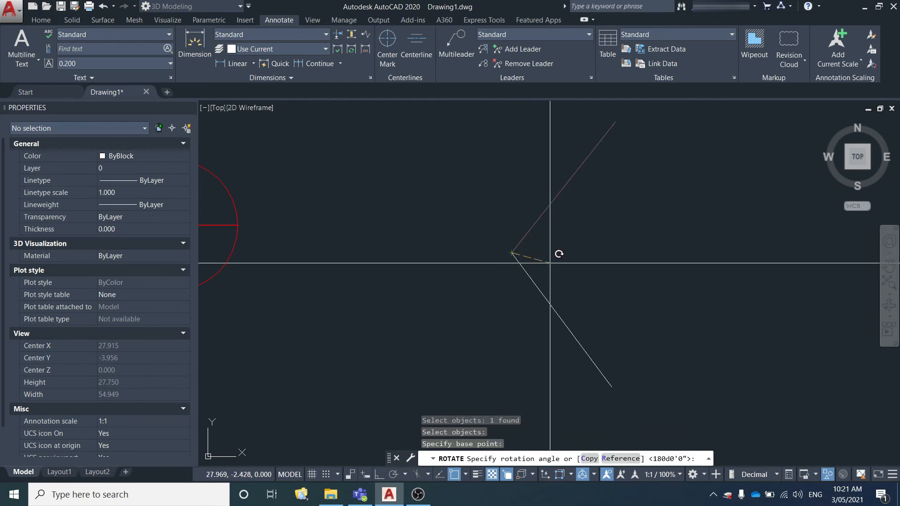
pyautogui.write('90')
pyautogui.press('Return')
# Turn Ortho on and draw a line about 10.7 units long straight up along Z from the shared endpoint of the two lines.
pyautogui.keyDown('shift'); pyautogui.moveTo(509, 306); pyautogui.dragTo(522, 234, button='middle'); pyautogui.keyUp('shift')
pyautogui.click(384, 474)
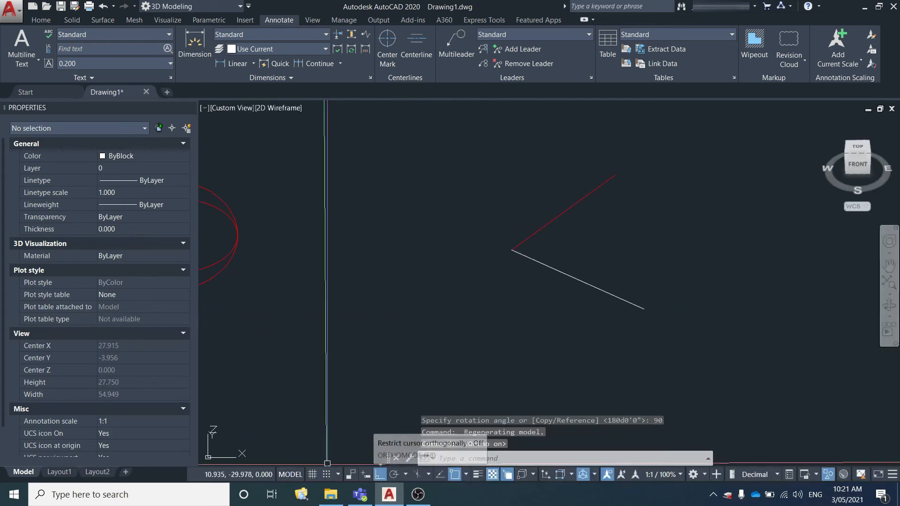
pyautogui.write('l')
pyautogui.press('Return')
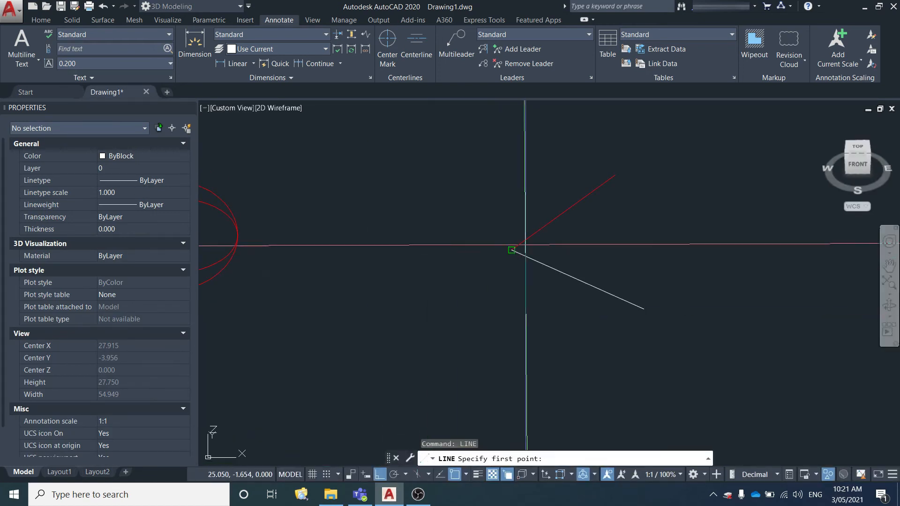
pyautogui.click(511, 250)
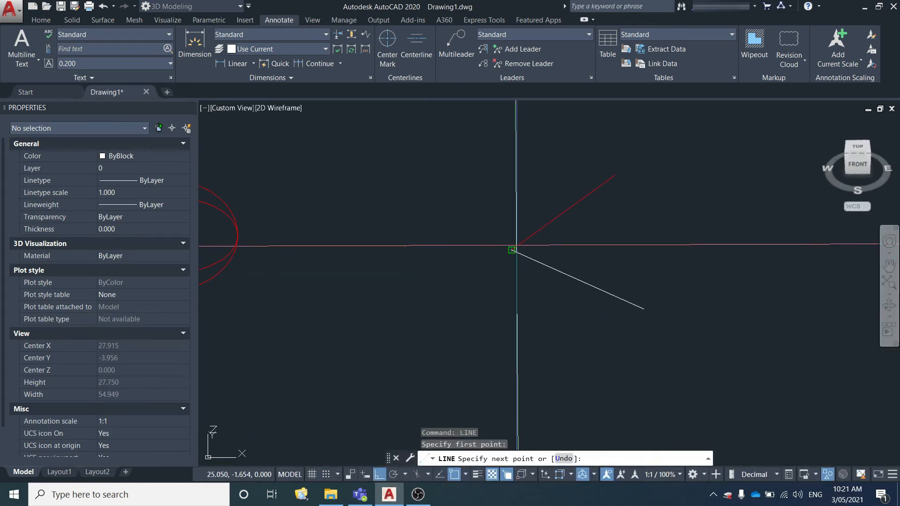
pyautogui.click(515, 133)
pyautogui.keyDown('shift'); pyautogui.moveTo(518, 207); pyautogui.dragTo(434, 258, button='middle'); pyautogui.keyUp('shift')
pyautogui.press('Escape')
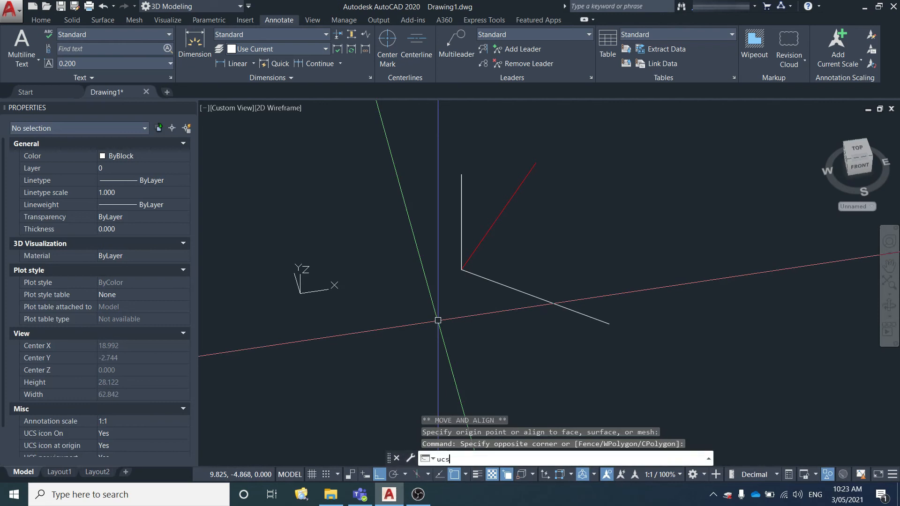
# Define a new UCS with its origin at the lines' shared endpoint, X along the rotated white line and Y along the vertical line.
pyautogui.press('Return')
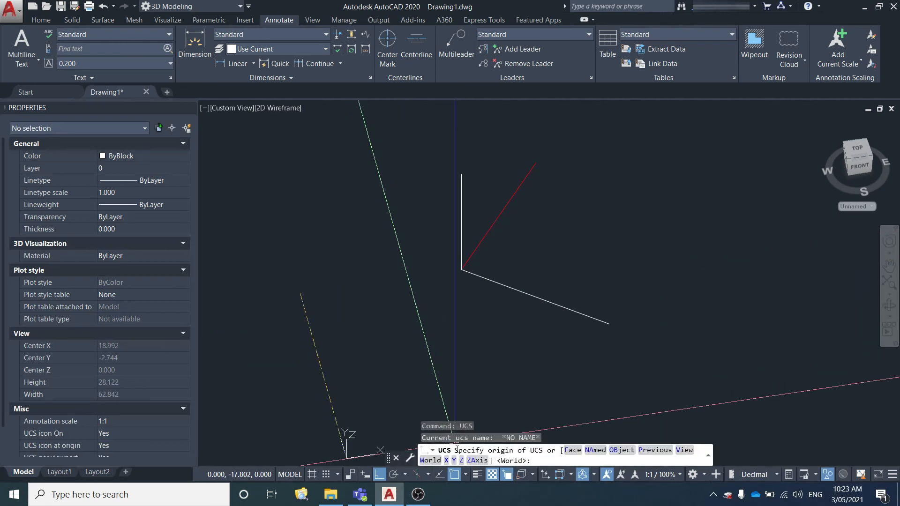
pyautogui.click(462, 269)
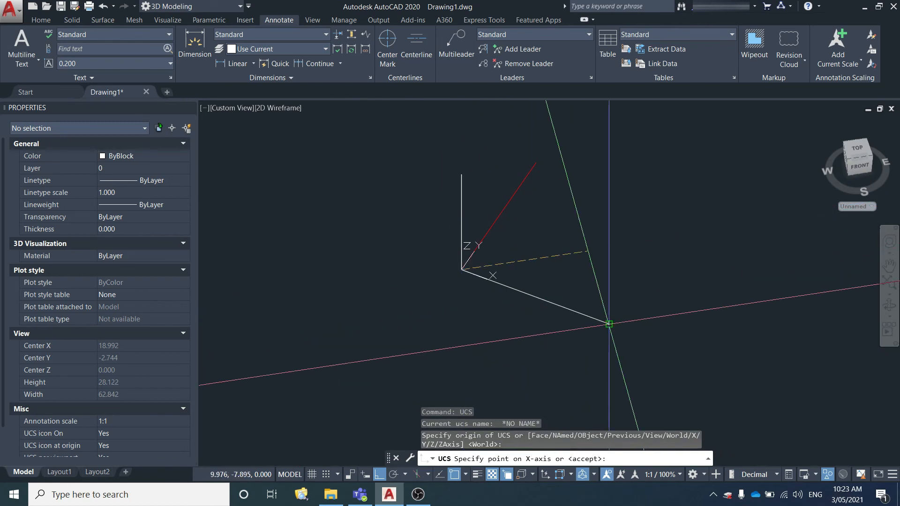
pyautogui.click(609, 324)
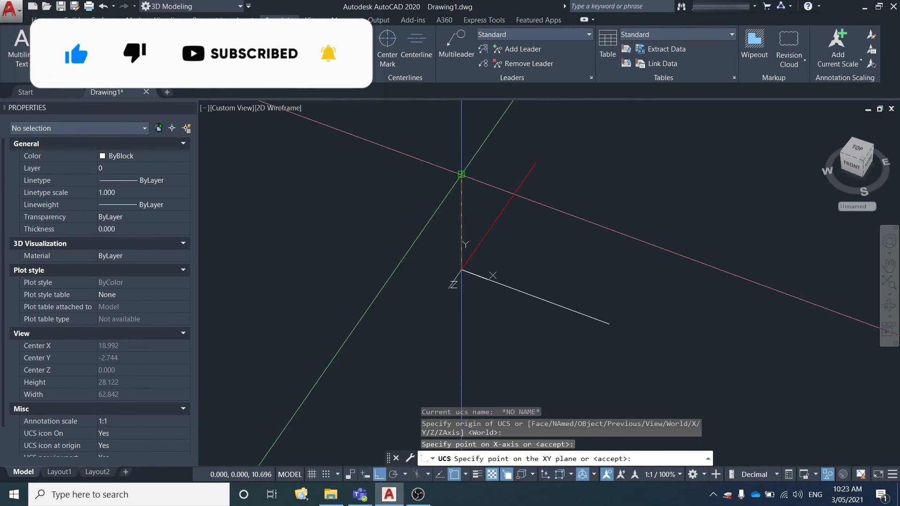
pyautogui.click(462, 174)
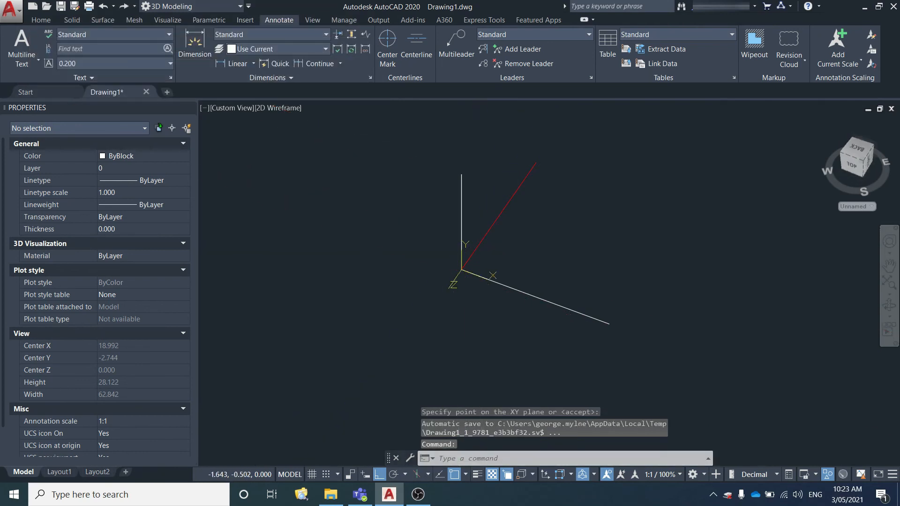
# Inspect the three lines and the realigned UCS from its top view and from an angled 3D view.
pyautogui.click(850, 167)
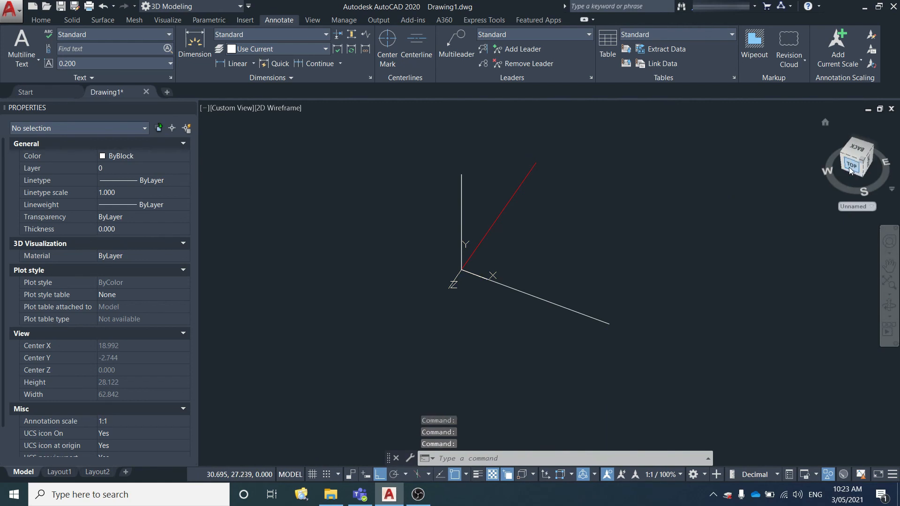
pyautogui.scroll(2, 442, 252)
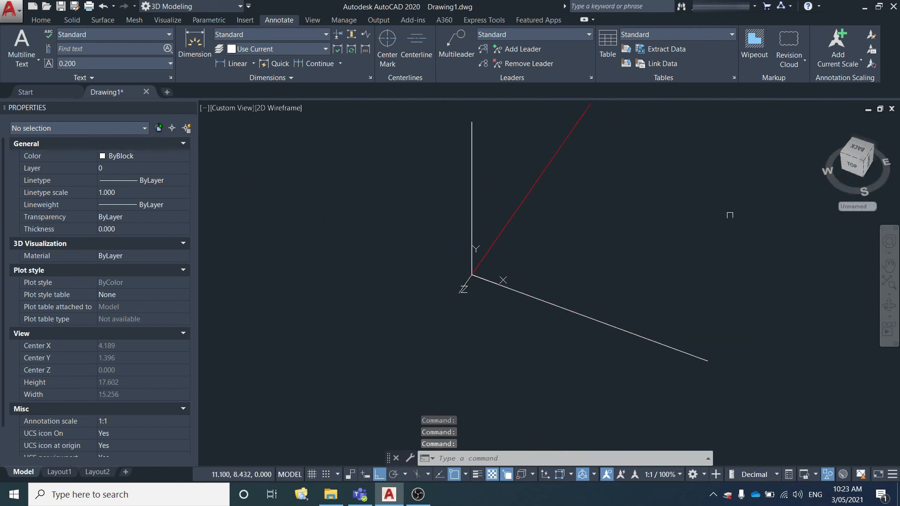
pyautogui.keyDown('shift'); pyautogui.moveTo(837, 183); pyautogui.dragTo(669, 180, button='middle'); pyautogui.keyUp('shift')
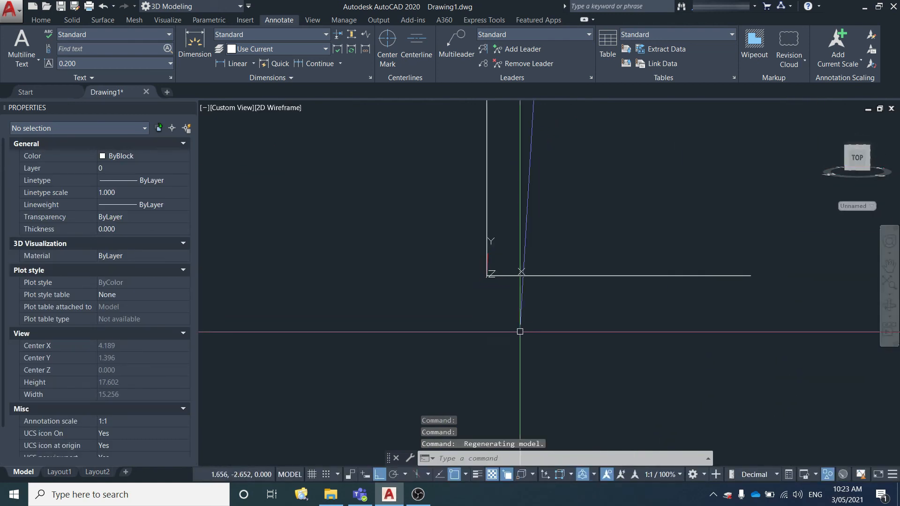
pyautogui.moveTo(578, 238); pyautogui.dragTo(567, 217, button='middle')
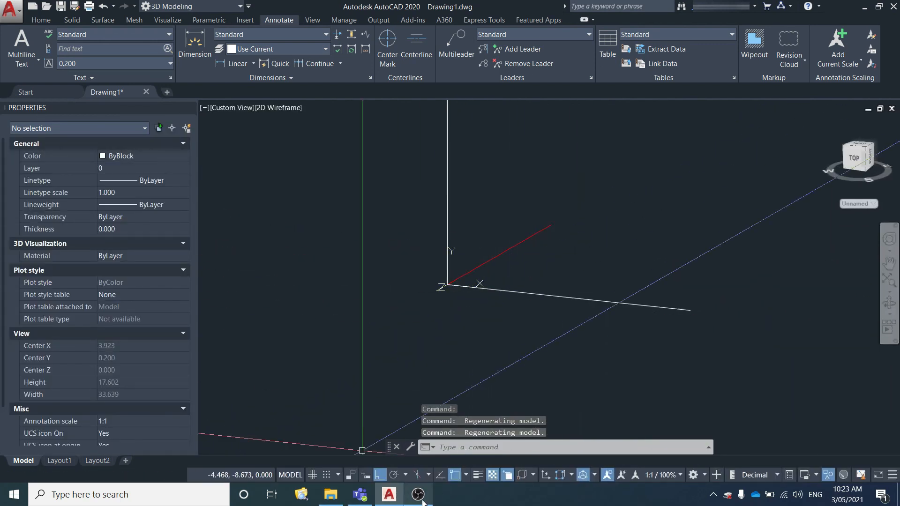
pyautogui.moveTo(311, 381); pyautogui.dragTo(400, 259, button='middle')
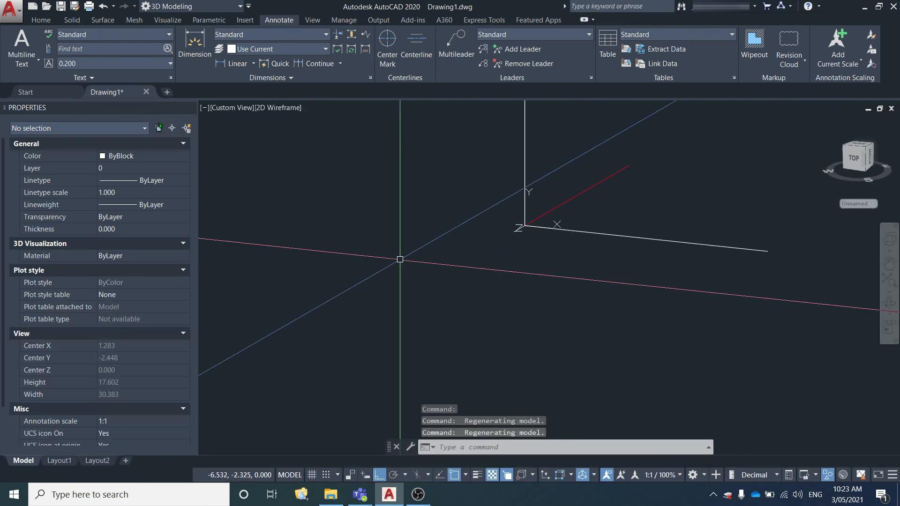